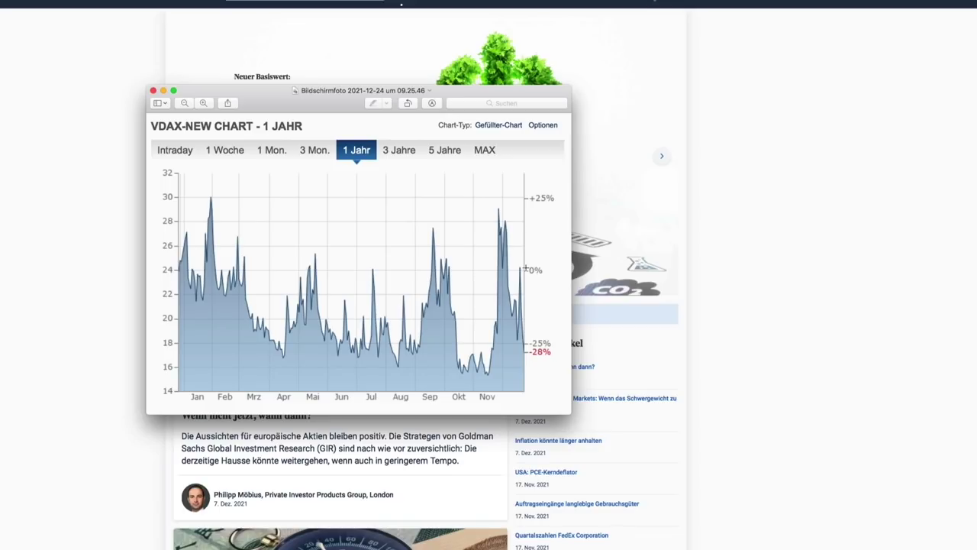
Step: Close the VDAX-NEW chart image, open the search for Optionsscheine on the DAX, and filter the direction to Put
{"action": "left_click", "coordinate": [153, 91]}
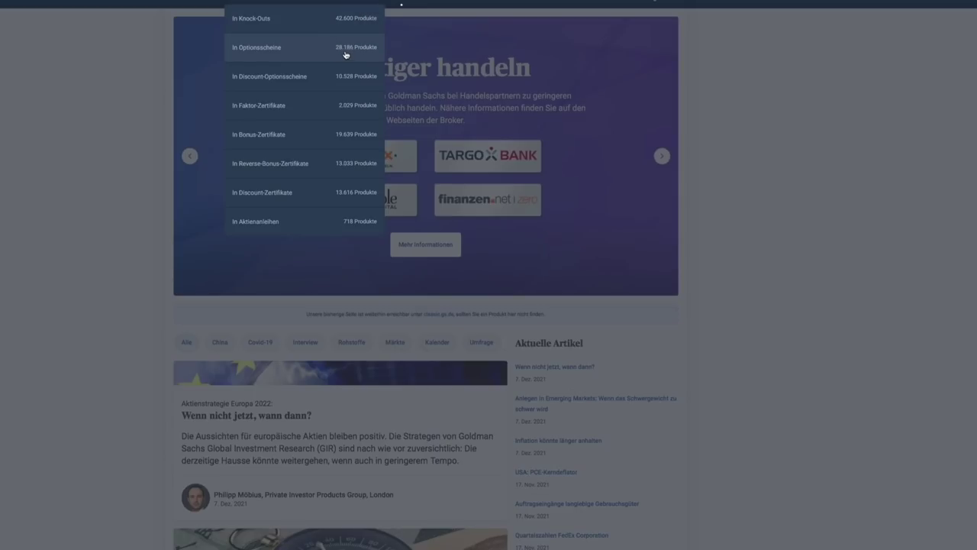
{"action": "left_click", "coordinate": [265, 48]}
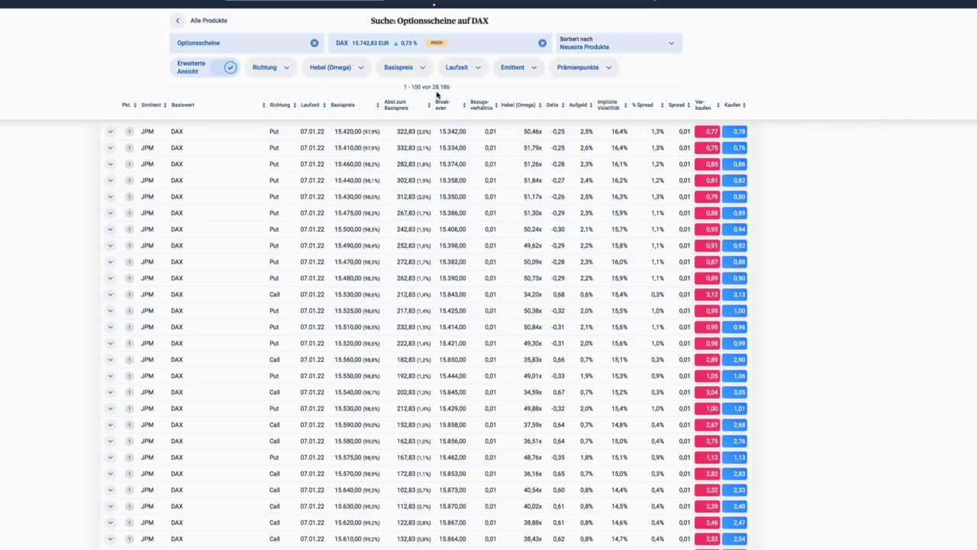
{"action": "left_click", "coordinate": [287, 69]}
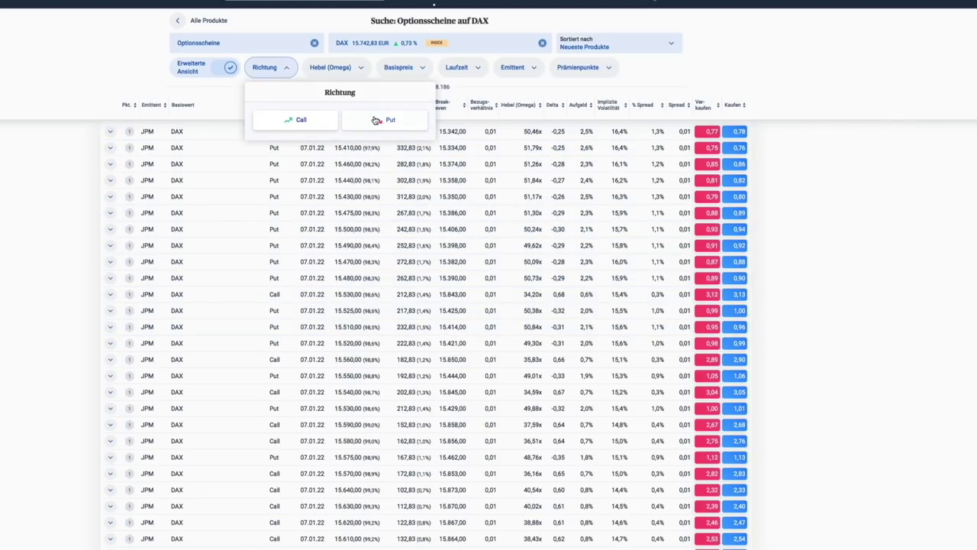
{"action": "left_click", "coordinate": [383, 121]}
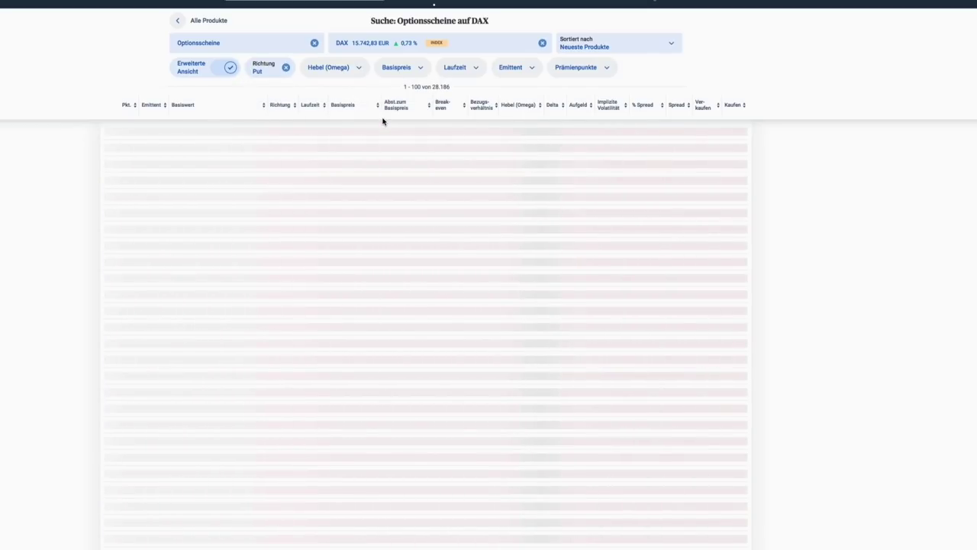
Step: Filter the DAX puts to a Basispreis from 15700 to 15705
{"action": "left_click", "coordinate": [406, 69]}
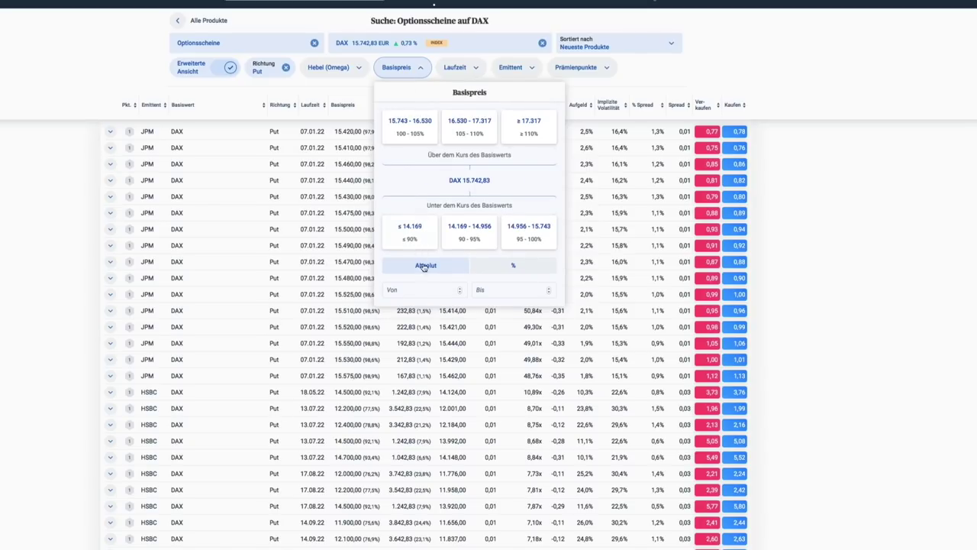
{"action": "left_click", "coordinate": [410, 289]}
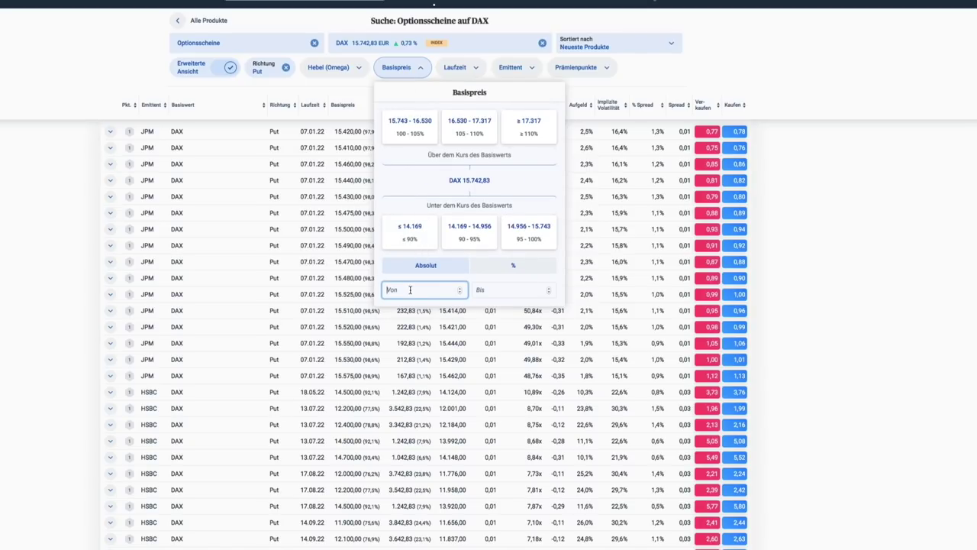
{"action": "type", "text": "15700"}
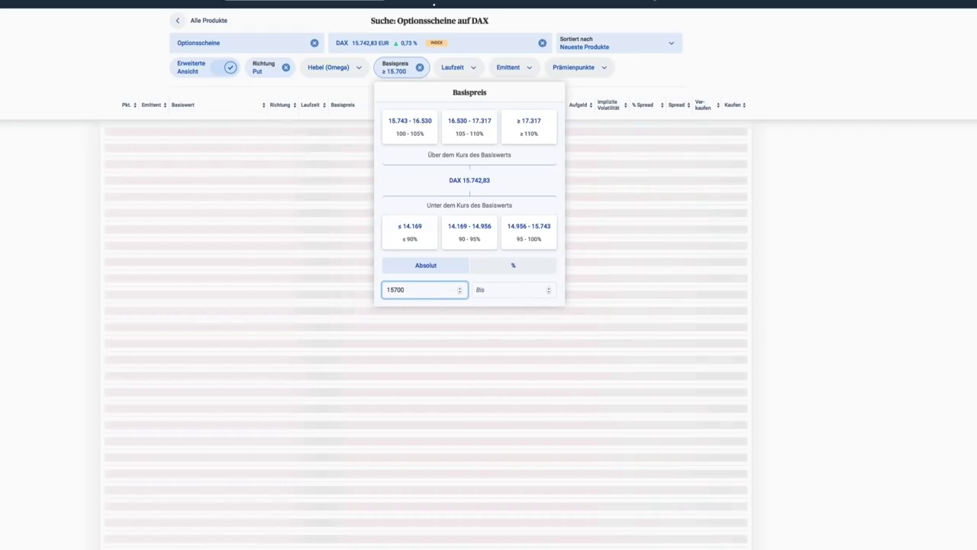
{"action": "type", "text": "1"}
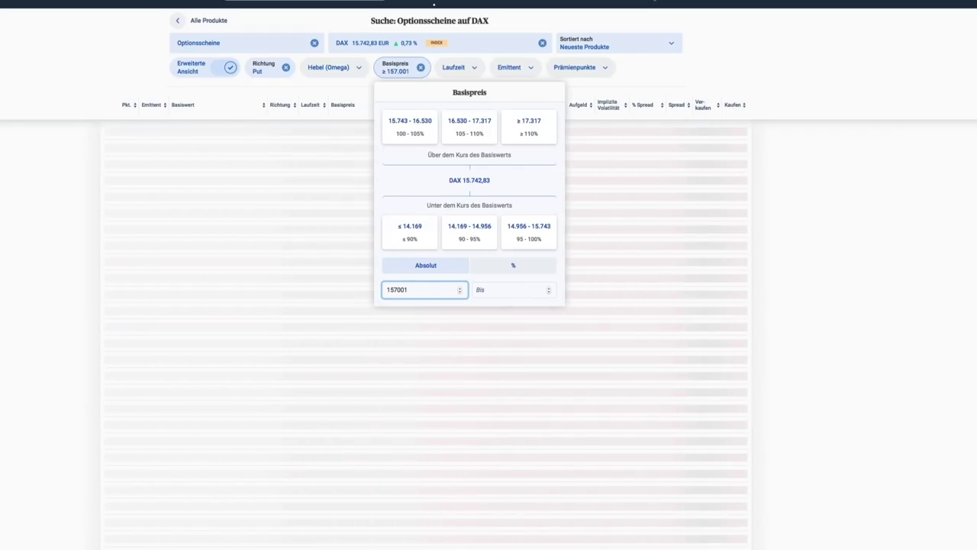
{"action": "key", "text": "BackSpace"}
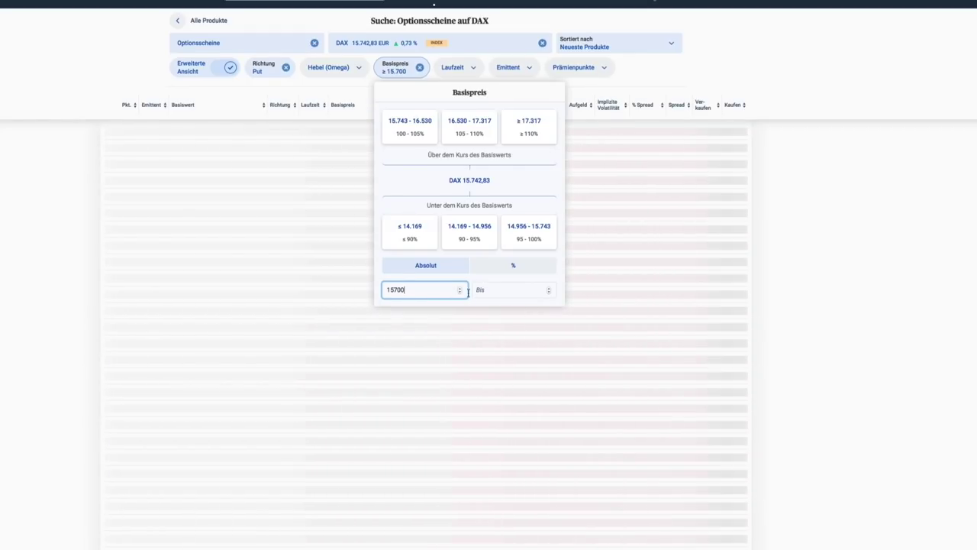
{"action": "left_click", "coordinate": [493, 291]}
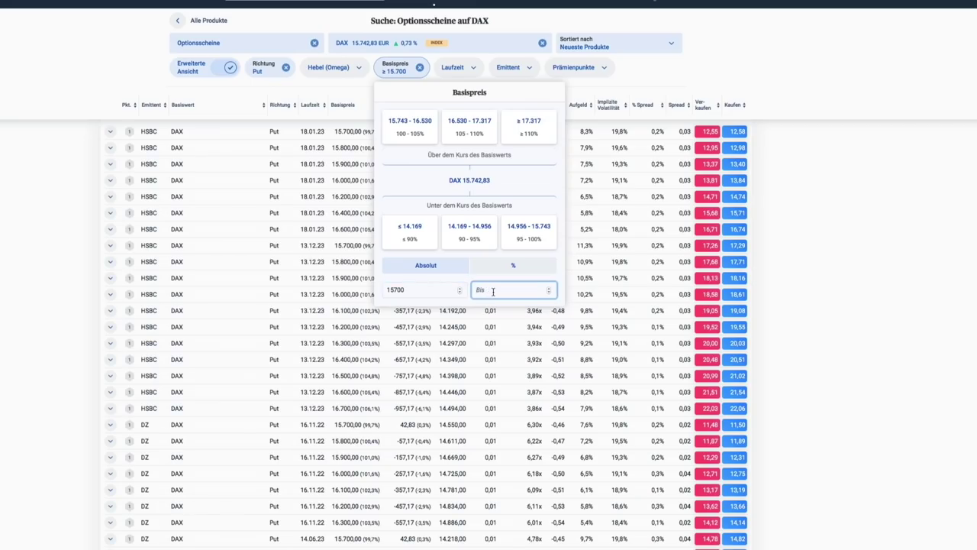
{"action": "type", "text": "157"}
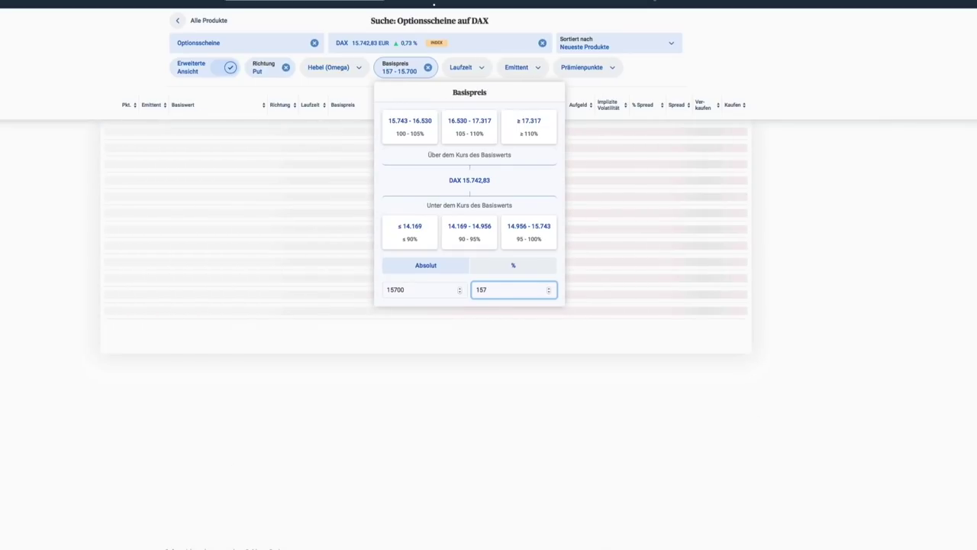
{"action": "type", "text": "05"}
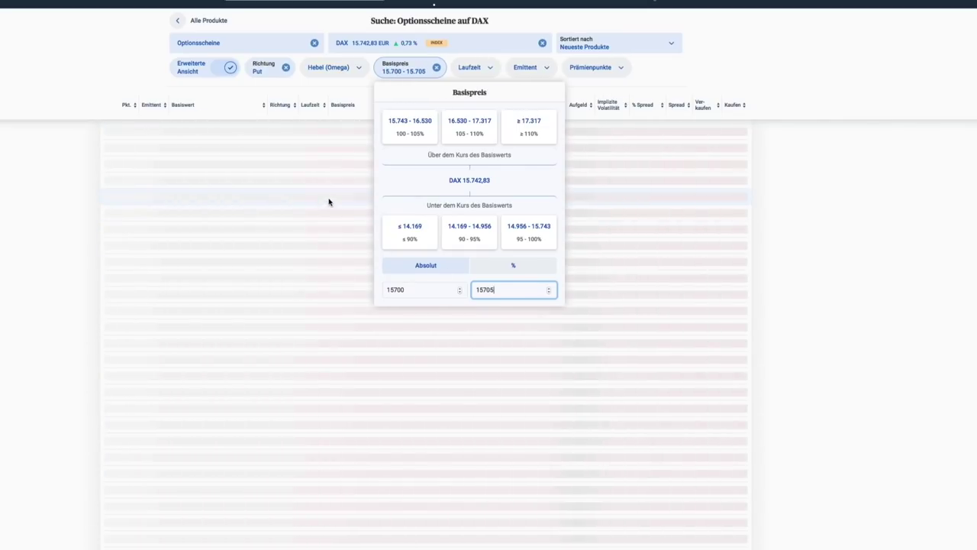
{"action": "left_click", "coordinate": [246, 90]}
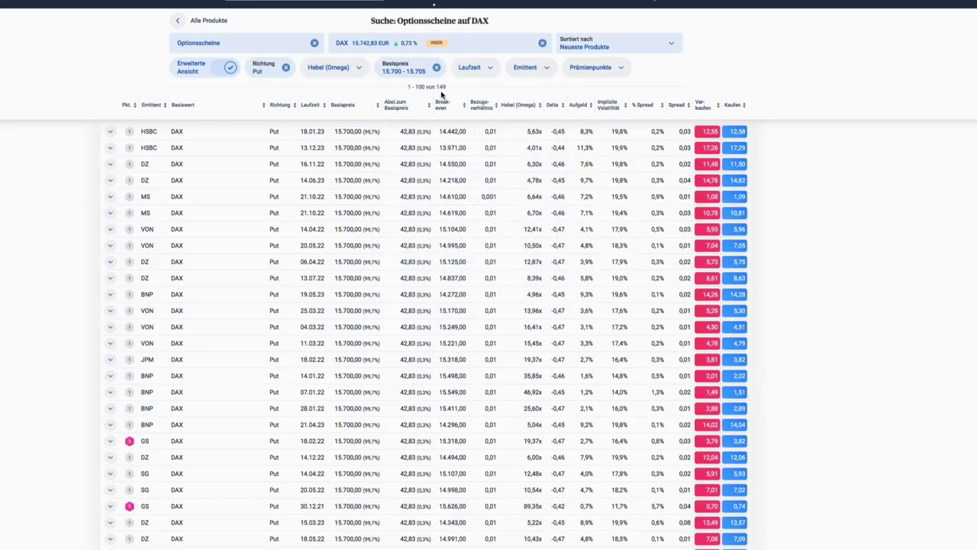
Step: Limit the Laufzeit of the listed puts to the period from 01.09.2022 to 30.09.2022
{"action": "left_click", "coordinate": [480, 69]}
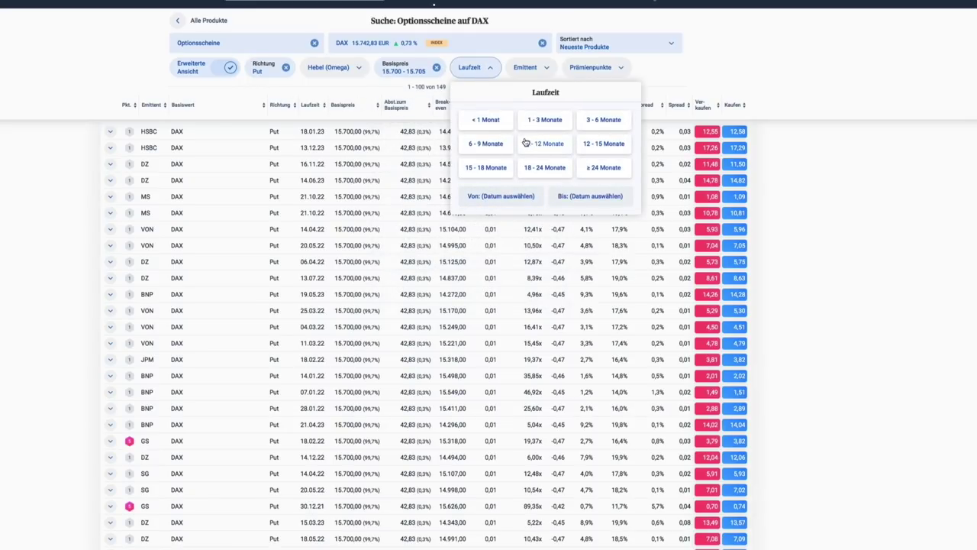
{"action": "left_click", "coordinate": [511, 197]}
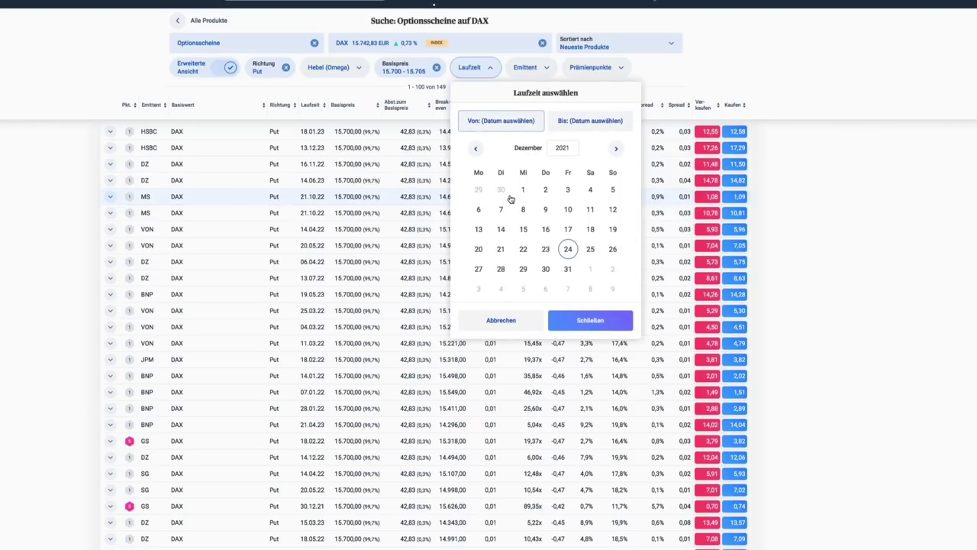
{"action": "left_click", "coordinate": [616, 150]}
{"action": "left_click", "coordinate": [616, 150]}
{"action": "left_click", "coordinate": [616, 150]}
{"action": "left_click", "coordinate": [616, 150]}
{"action": "left_click", "coordinate": [617, 149]}
{"action": "left_click", "coordinate": [617, 149]}
{"action": "left_click", "coordinate": [617, 149]}
{"action": "left_click", "coordinate": [616, 150]}
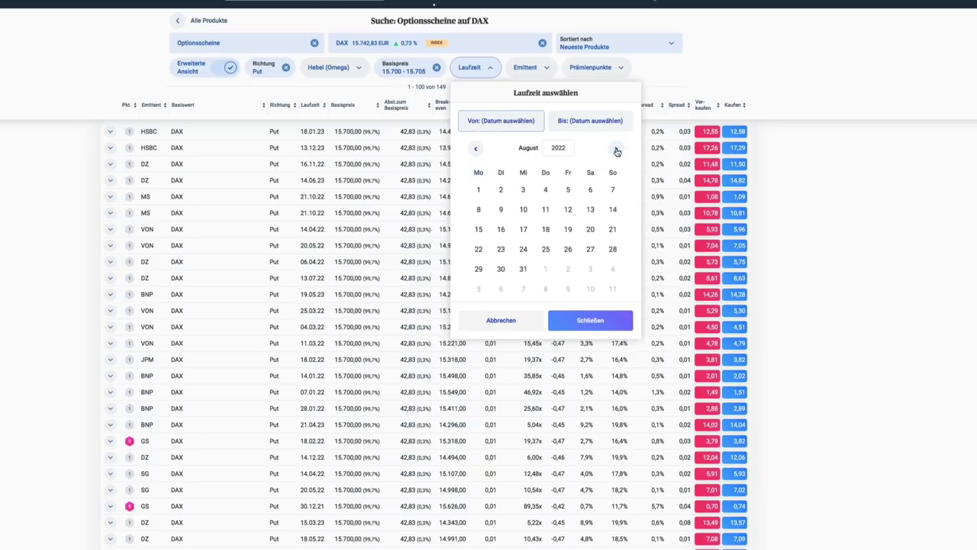
{"action": "left_click", "coordinate": [617, 150]}
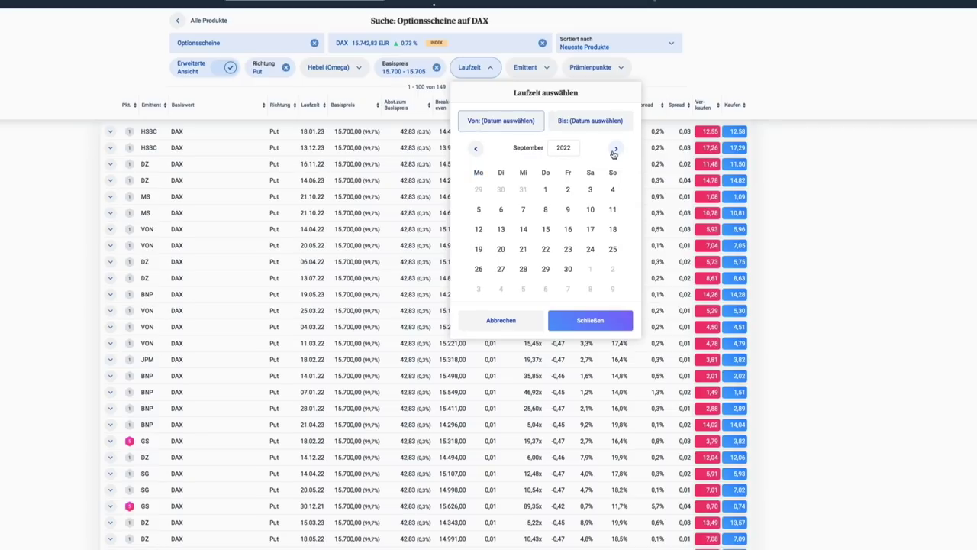
{"action": "left_click", "coordinate": [546, 190]}
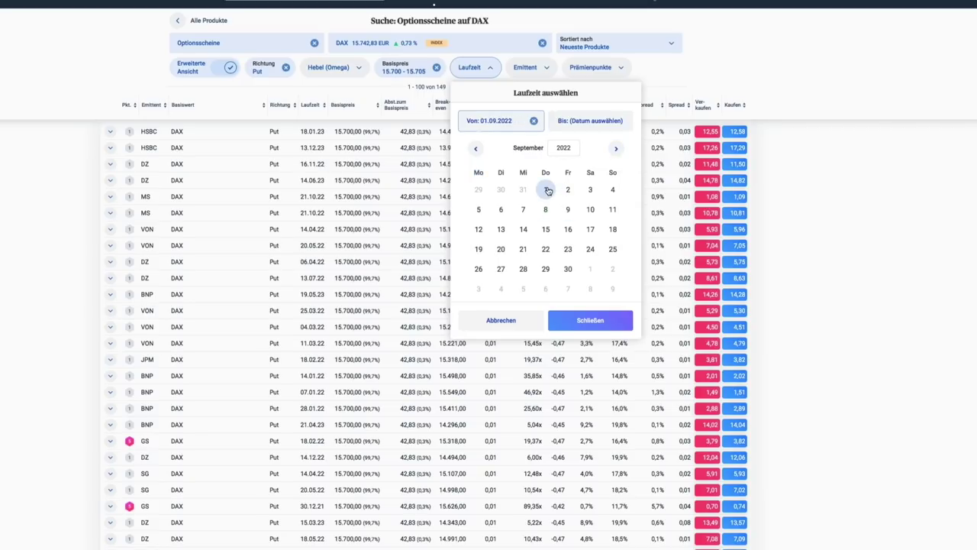
{"action": "left_click", "coordinate": [602, 122]}
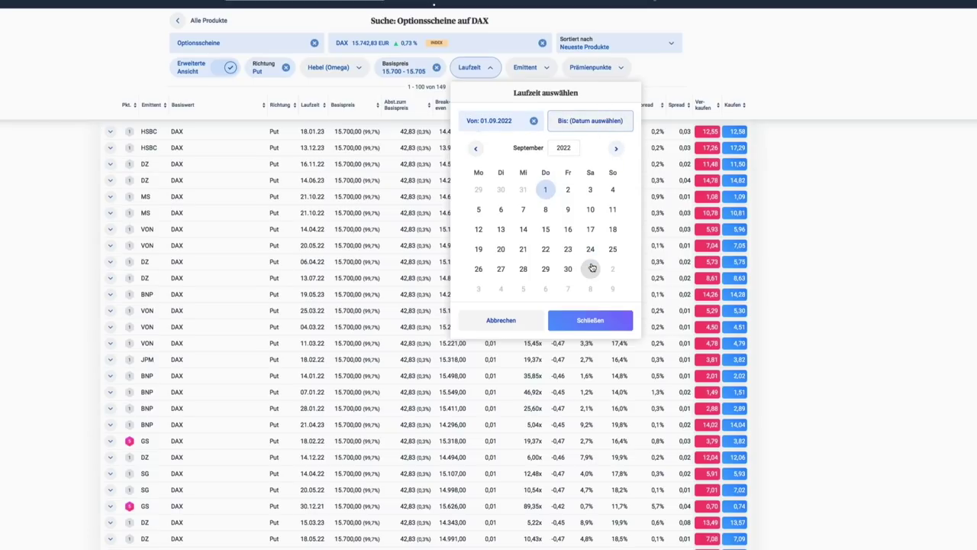
{"action": "left_click", "coordinate": [569, 270]}
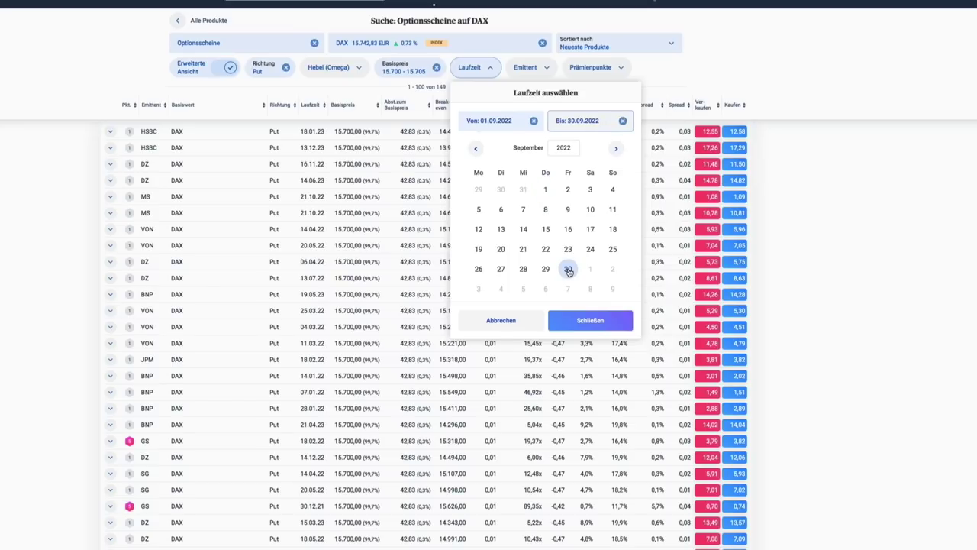
{"action": "left_click", "coordinate": [589, 321]}
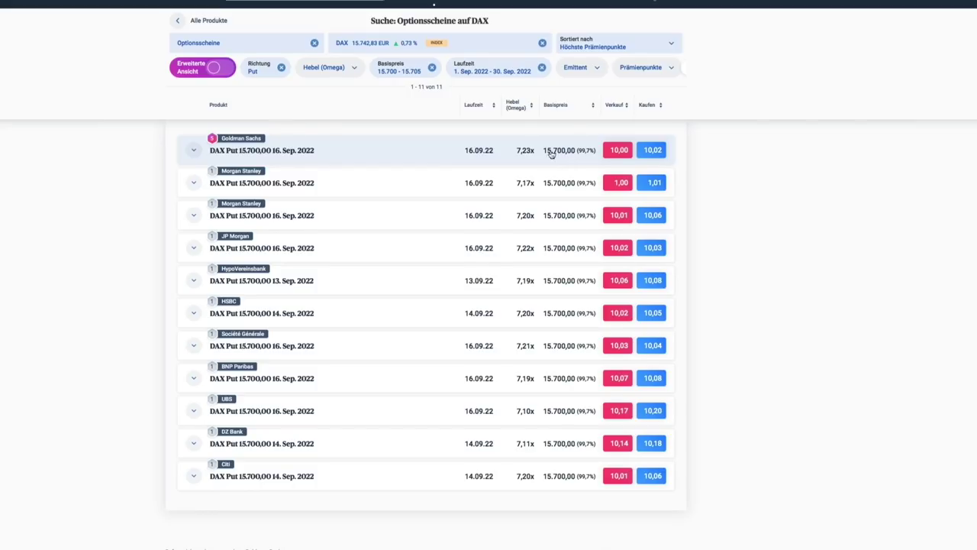
Step: Sort the puts by ascending Laufzeit and examine the issuer comparison in the details of the Goldman Sachs put
{"action": "left_click", "coordinate": [494, 104]}
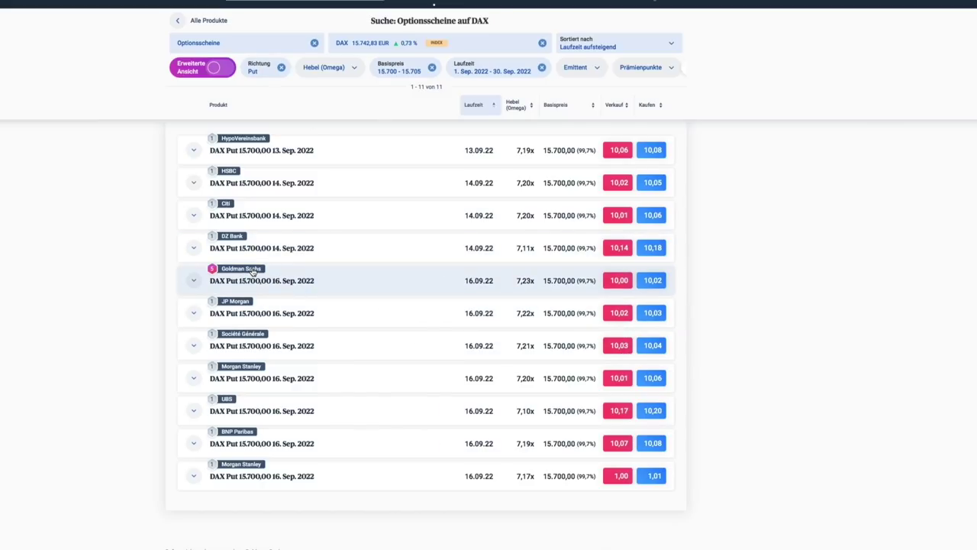
{"action": "left_click", "coordinate": [194, 283]}
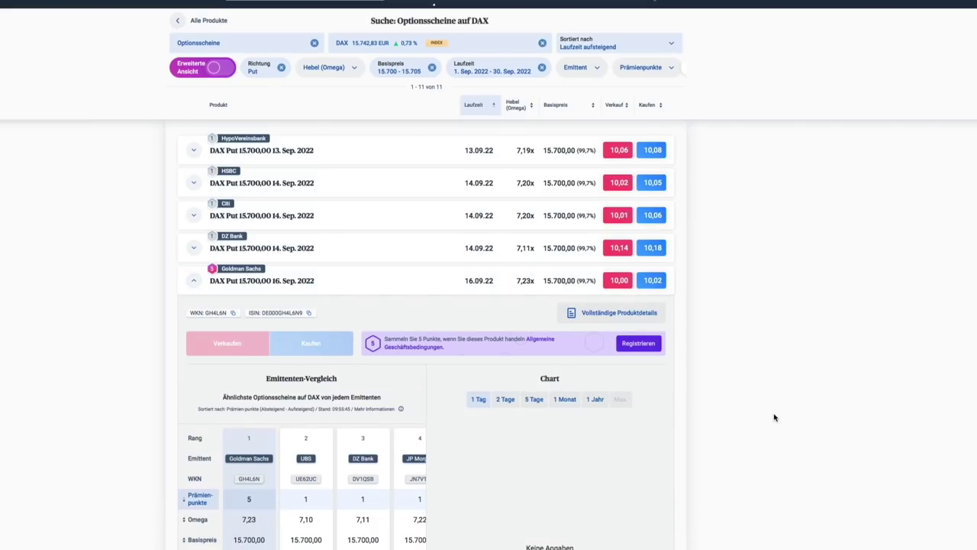
{"action": "scroll", "coordinate": [775, 417], "scroll_direction": "down", "scroll_amount": 1}
{"action": "scroll", "coordinate": [776, 417], "scroll_direction": "down", "scroll_amount": 3}
{"action": "scroll", "coordinate": [775, 416], "scroll_direction": "up", "scroll_amount": 1}
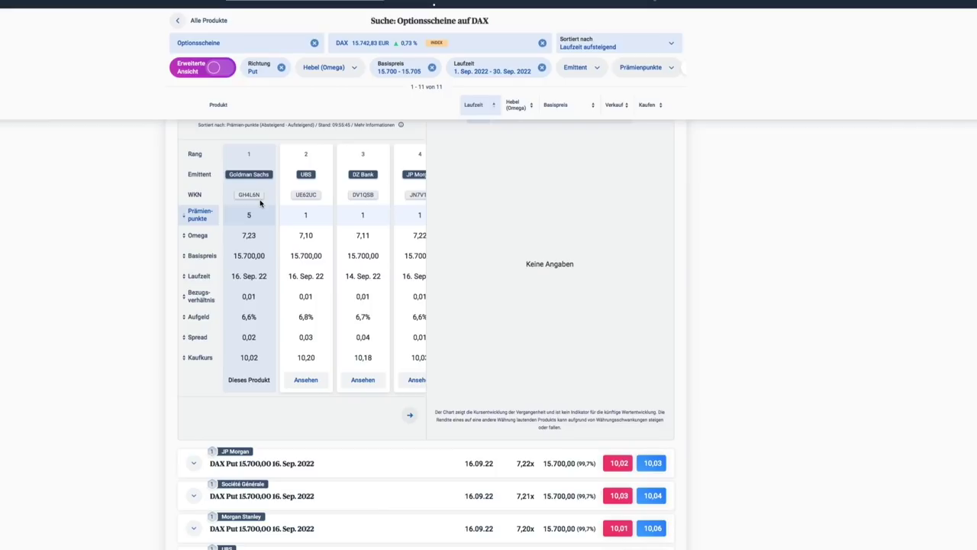
{"action": "mouse_move", "coordinate": [655, 71]}
{"action": "scroll", "coordinate": [297, 217], "scroll_direction": "up", "scroll_amount": 3}
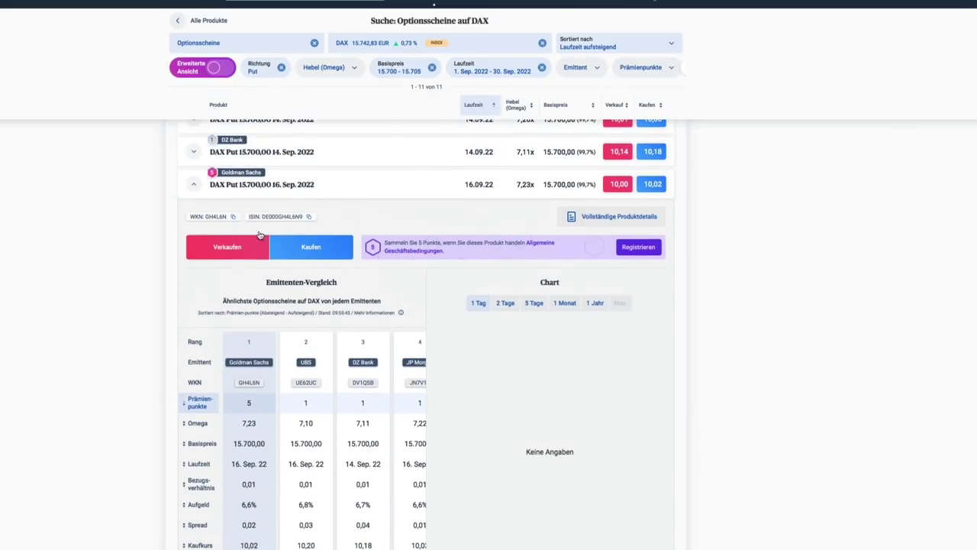
{"action": "left_click", "coordinate": [196, 187]}
{"action": "scroll", "coordinate": [418, 201], "scroll_direction": "up", "scroll_amount": 2}
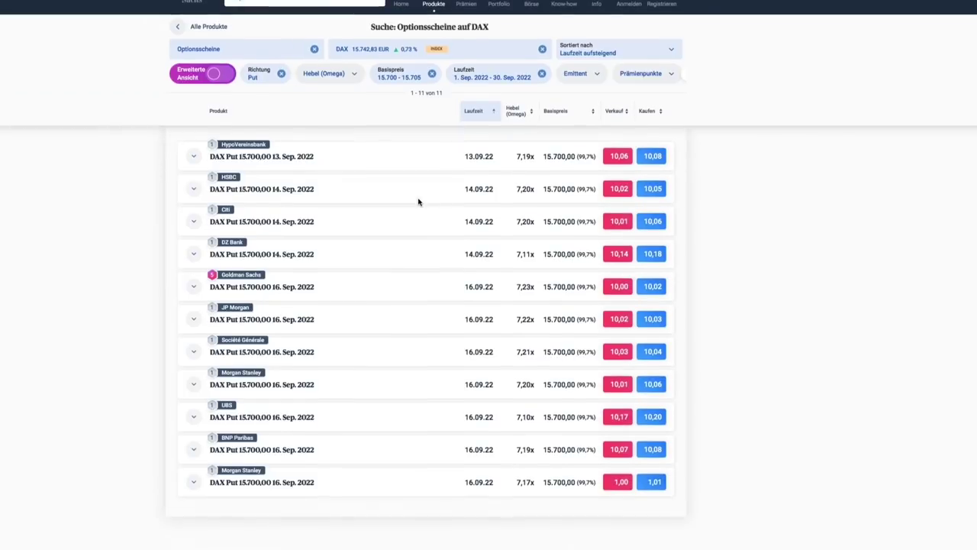
{"action": "scroll", "coordinate": [418, 202], "scroll_direction": "down", "scroll_amount": 1}
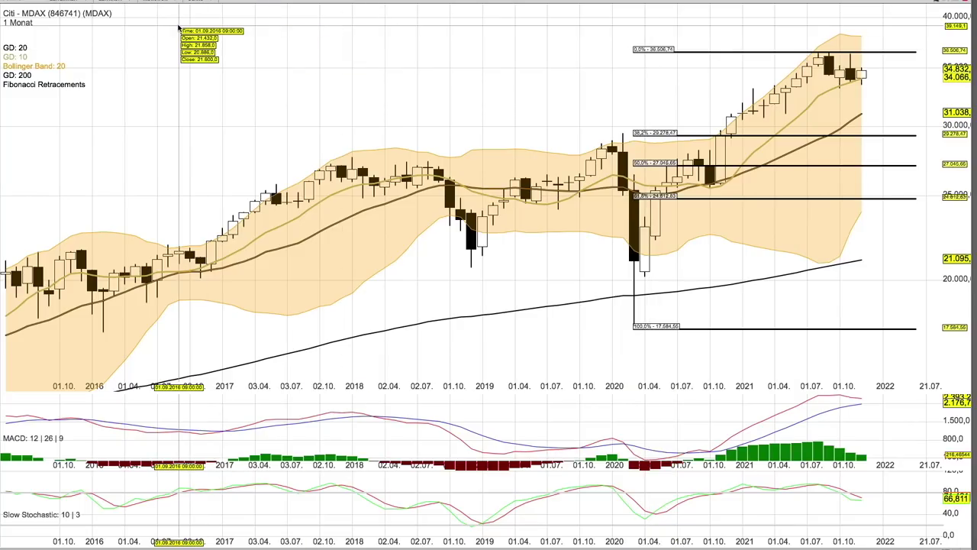
Step: Set the MDAX chart's time unit to 1 Woche and show a longer history back to early 2020
{"action": "left_click", "coordinate": [48, 13]}
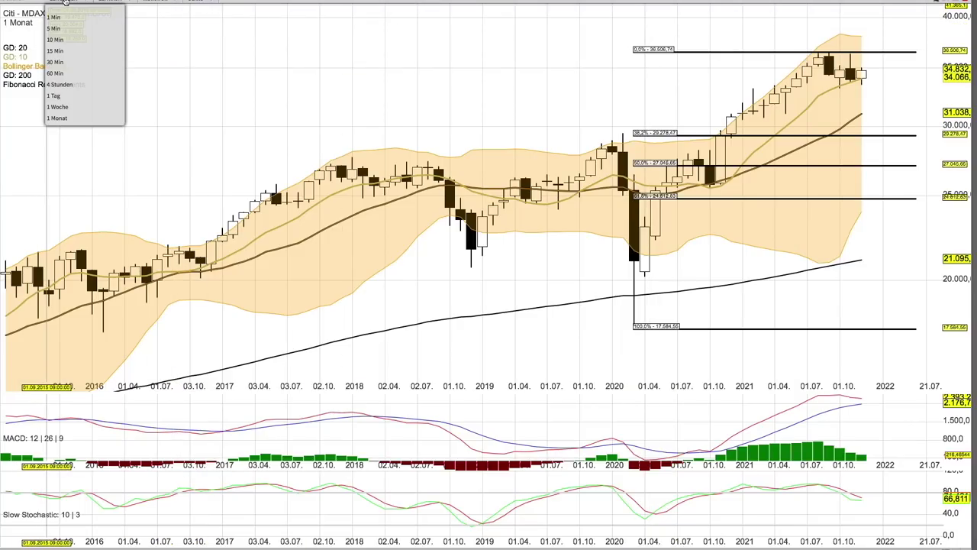
{"action": "left_click", "coordinate": [64, 107]}
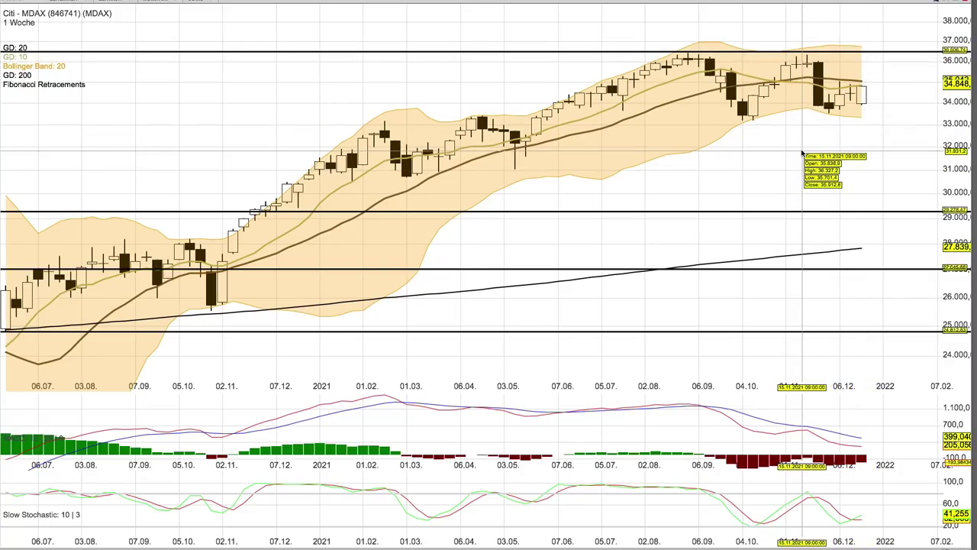
{"action": "scroll", "coordinate": [802, 152], "scroll_direction": "down", "scroll_amount": 2}
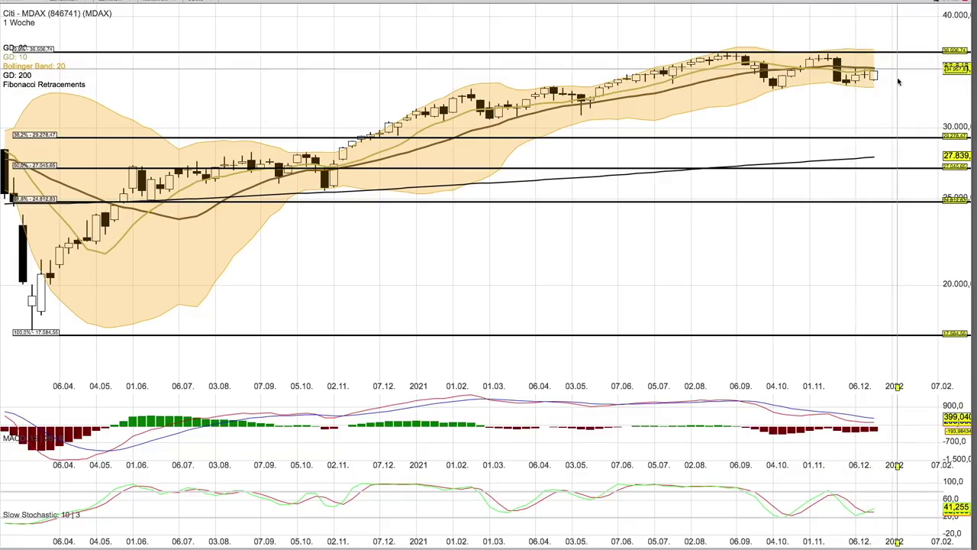
{"action": "mouse_move", "coordinate": [873, 115]}
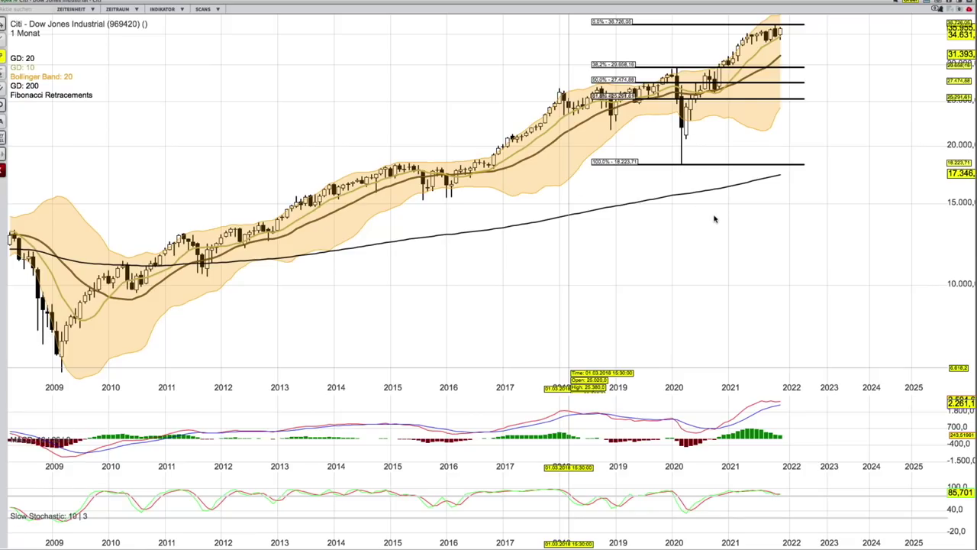
Step: Examine the recent candles and Fibonacci retracement levels on the monthly Dow Jones Industrial chart
{"action": "scroll", "coordinate": [714, 219], "scroll_direction": "up", "scroll_amount": 5}
{"action": "scroll", "coordinate": [714, 219], "scroll_direction": "up", "scroll_amount": 5}
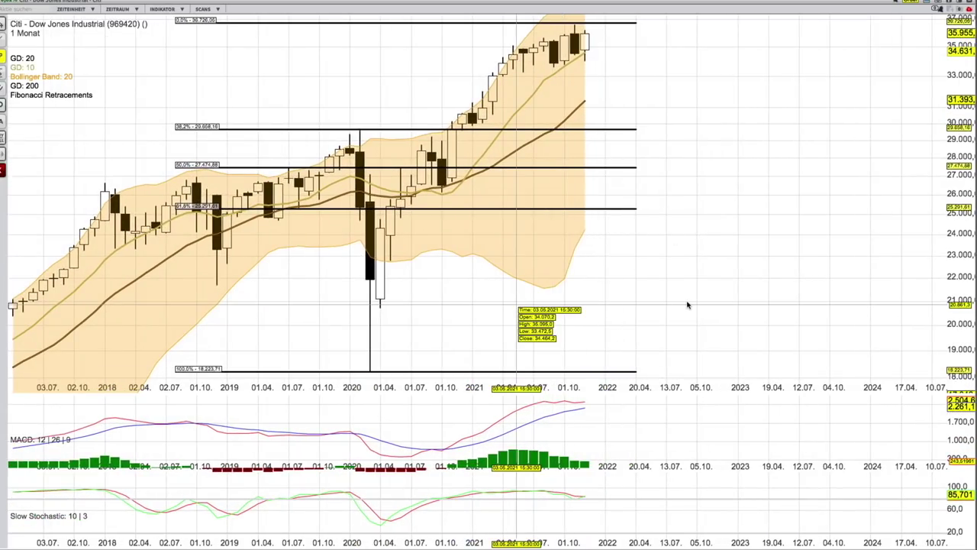
{"action": "scroll", "coordinate": [680, 301], "scroll_direction": "left", "scroll_amount": 4}
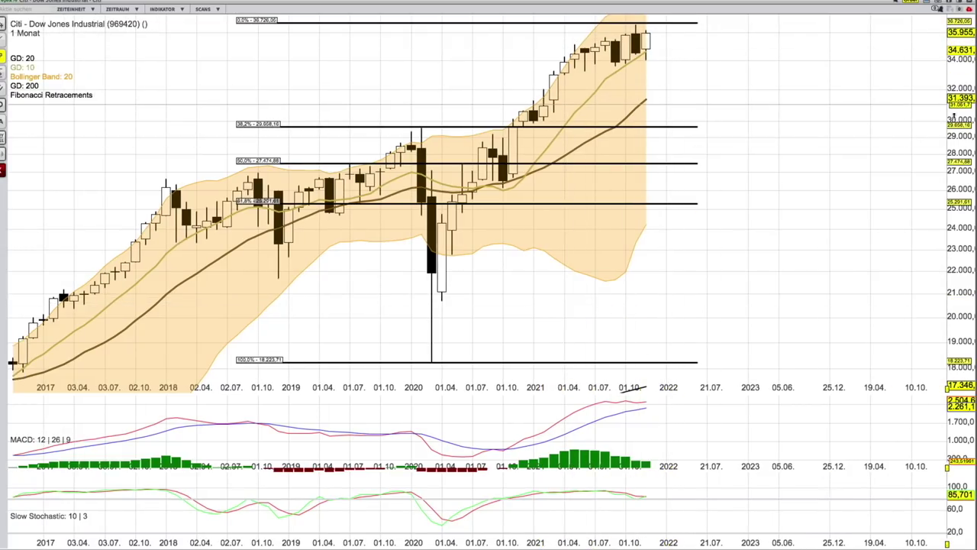
{"action": "left_click_drag", "start_coordinate": [953, 115], "coordinate": [960, 124]}
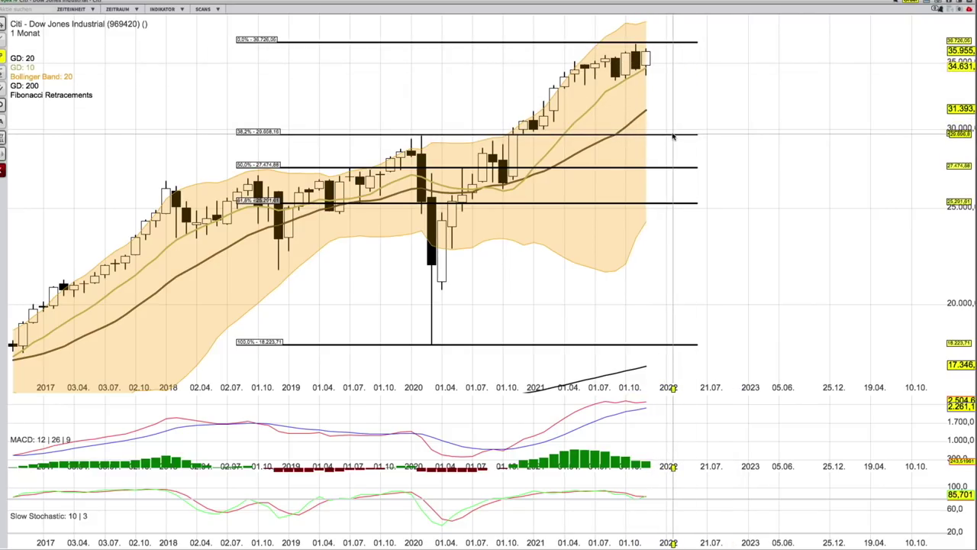
{"action": "mouse_move", "coordinate": [421, 137]}
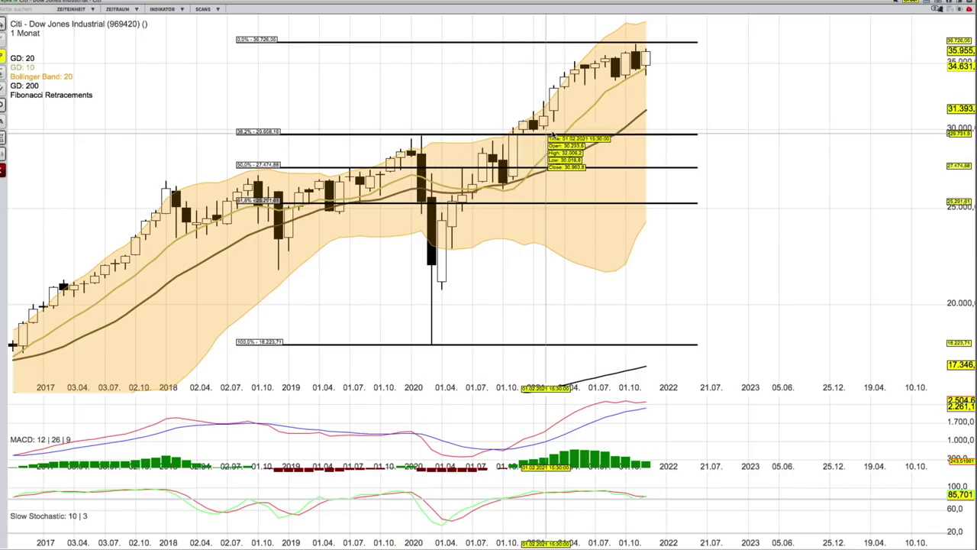
Step: Set the Dow Jones Industrial chart's time unit to 1 Woche and show its history back to late 2019
{"action": "mouse_move", "coordinate": [624, 263]}
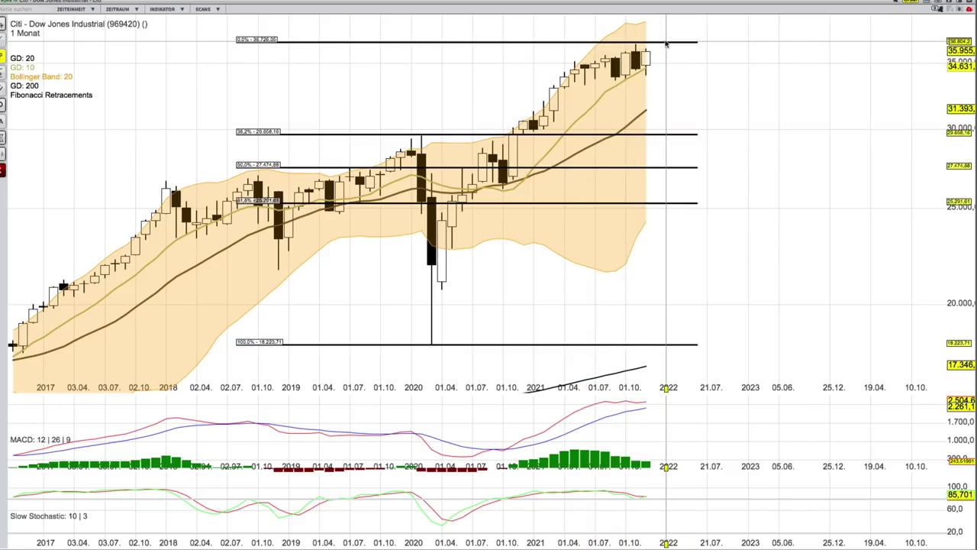
{"action": "left_click", "coordinate": [74, 10]}
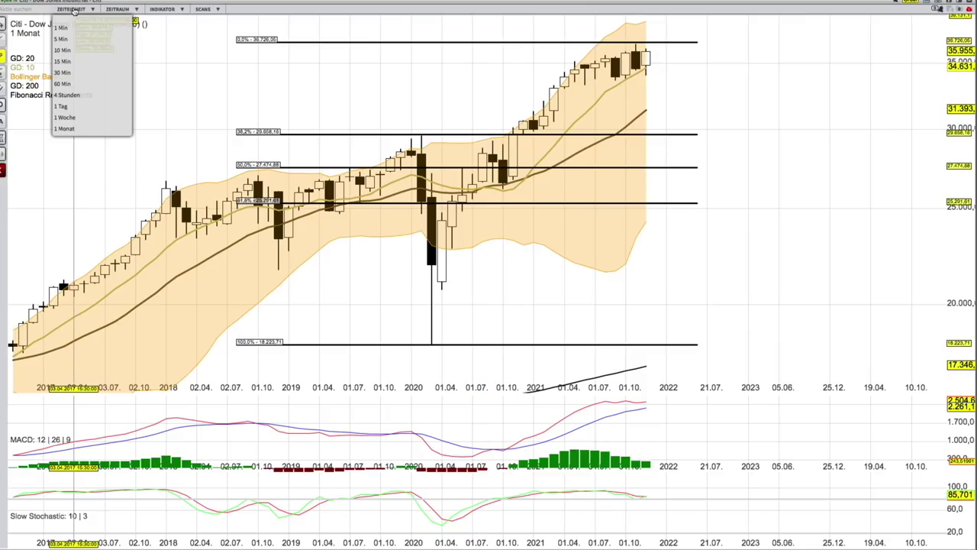
{"action": "left_click", "coordinate": [67, 117]}
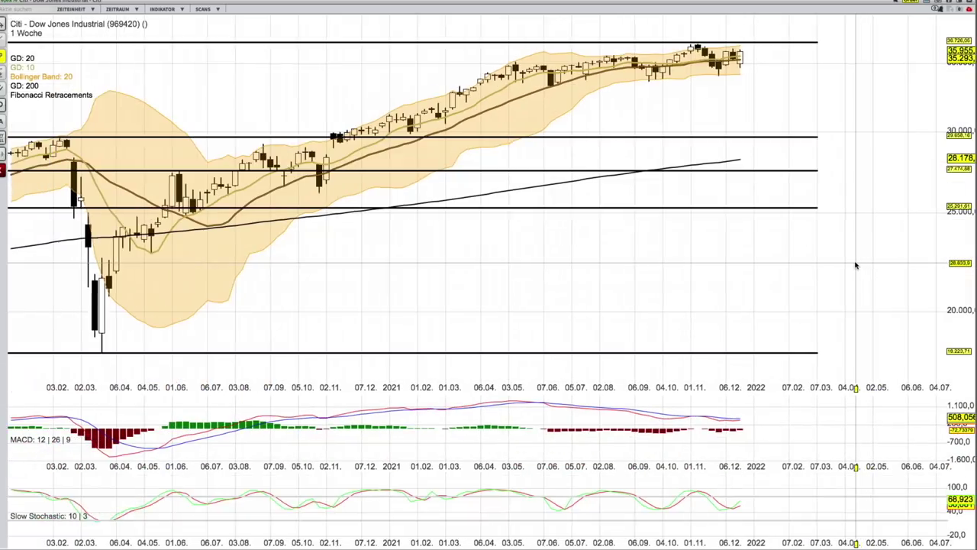
{"action": "scroll", "coordinate": [856, 265], "scroll_direction": "up", "scroll_amount": 3}
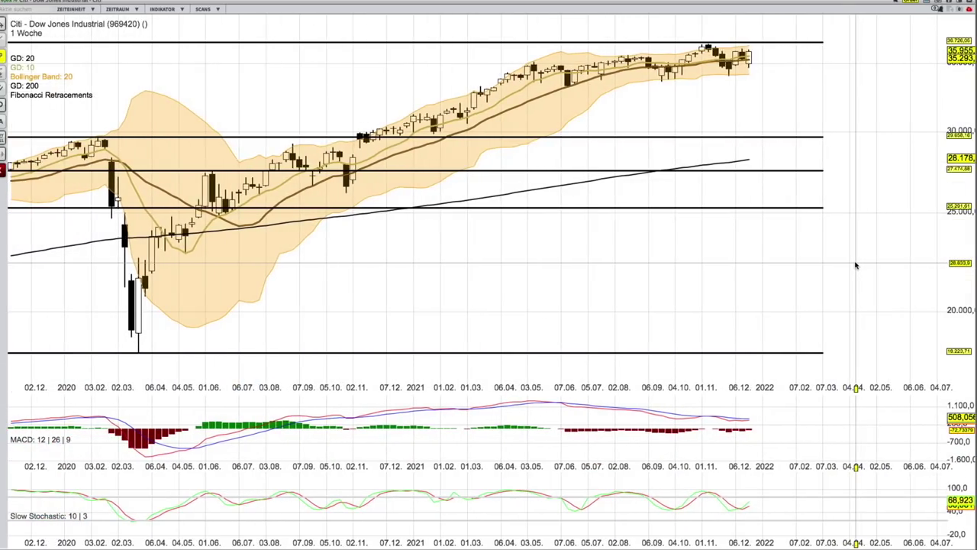
Step: Draw a rectangle around the Dow Jones sideways range from June 2021 onward, between about 33,000 and 36,700 points, and enlarge that area
{"action": "mouse_move", "coordinate": [138, 353]}
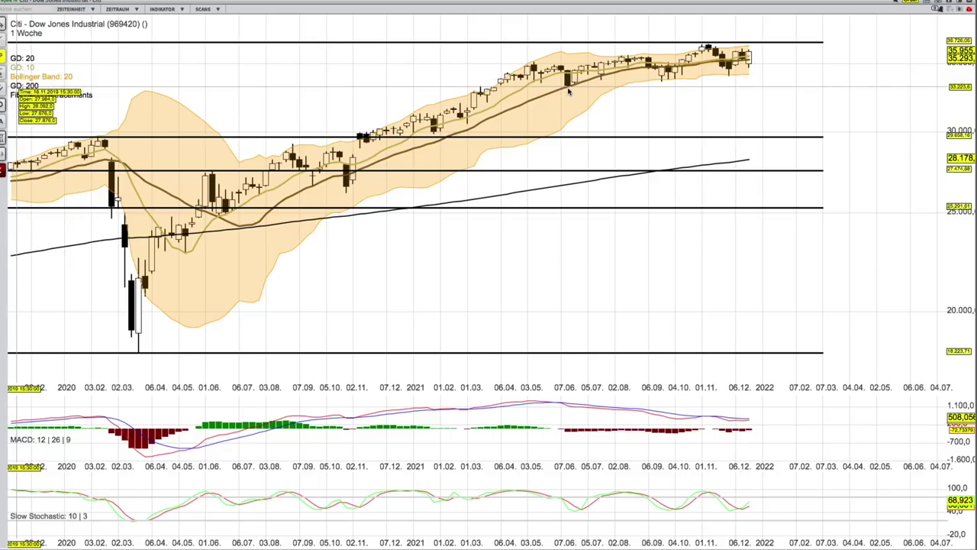
{"action": "left_click_drag", "start_coordinate": [566, 88], "coordinate": [824, 43]}
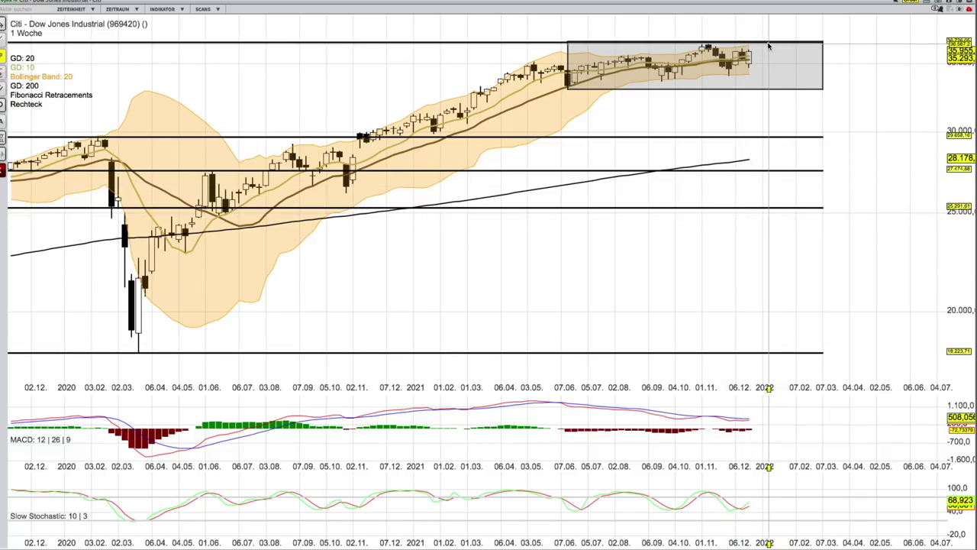
{"action": "scroll", "coordinate": [769, 46], "scroll_direction": "up", "scroll_amount": 5}
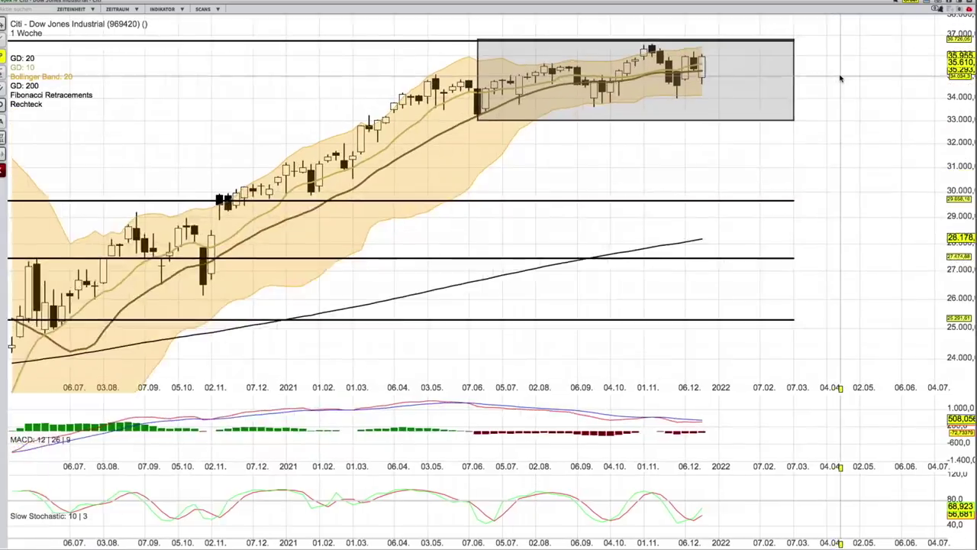
{"action": "mouse_move", "coordinate": [606, 48]}
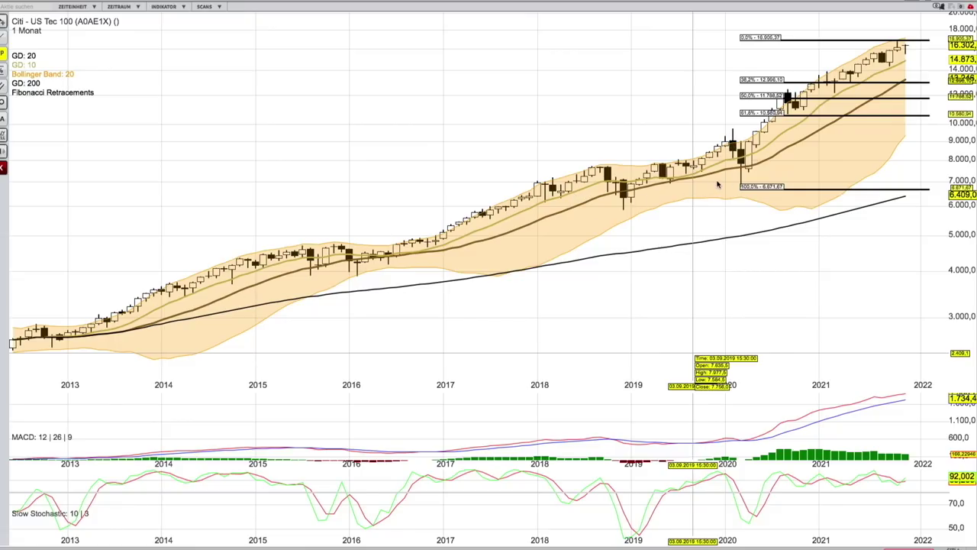
Step: Examine the US Tec 100 uptrend since 2016 and its GD 200 line on the monthly chart
{"action": "scroll", "coordinate": [843, 265], "scroll_direction": "up", "scroll_amount": 5}
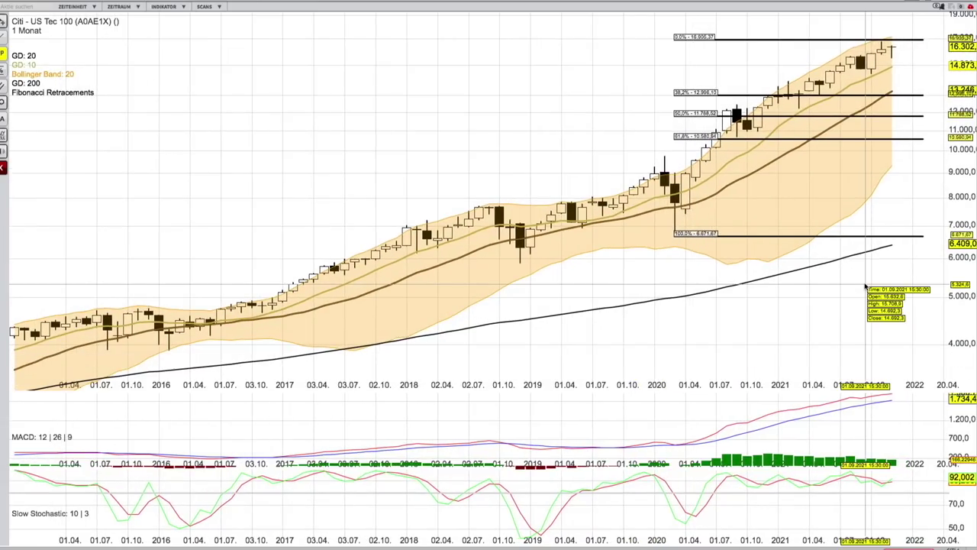
{"action": "scroll", "coordinate": [866, 287], "scroll_direction": "up", "scroll_amount": 2}
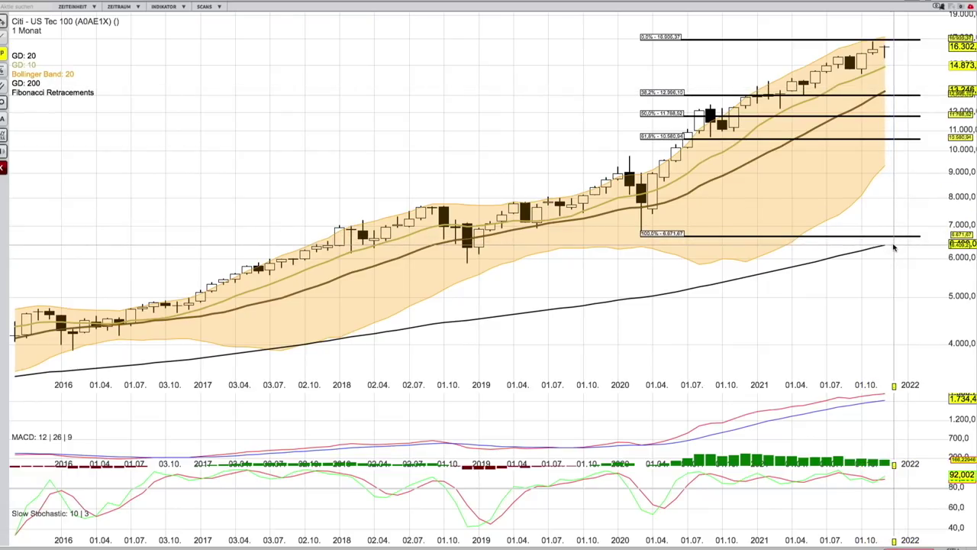
{"action": "mouse_move", "coordinate": [886, 249]}
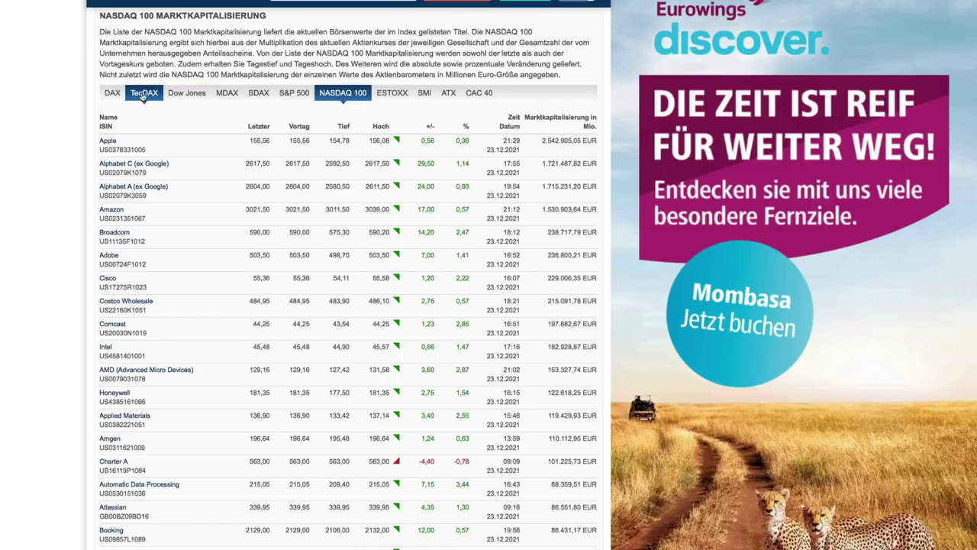
Step: Compare the finanzen.net market capitalisation lists of the DAX and NASDAQ 100 companies
{"action": "left_click", "coordinate": [112, 92]}
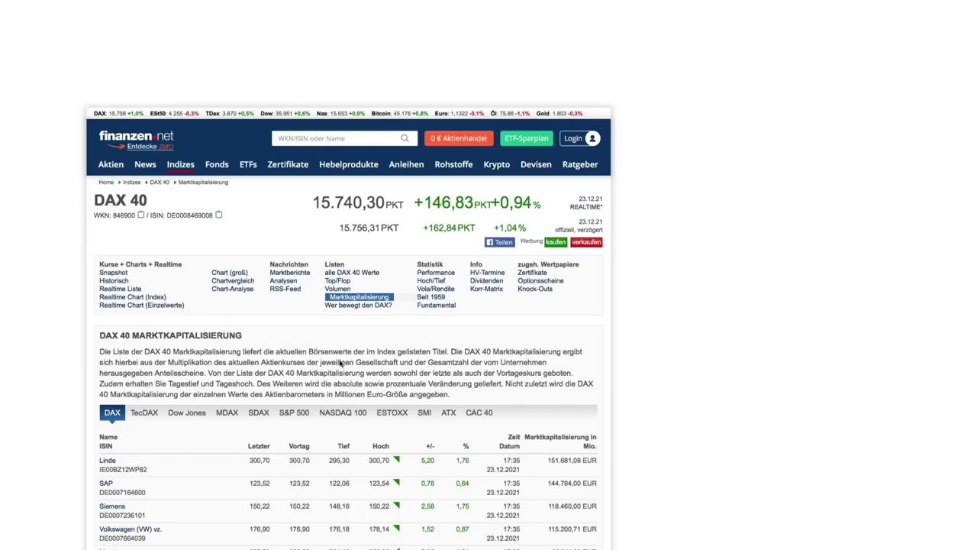
{"action": "scroll", "coordinate": [471, 514], "scroll_direction": "down", "scroll_amount": 5}
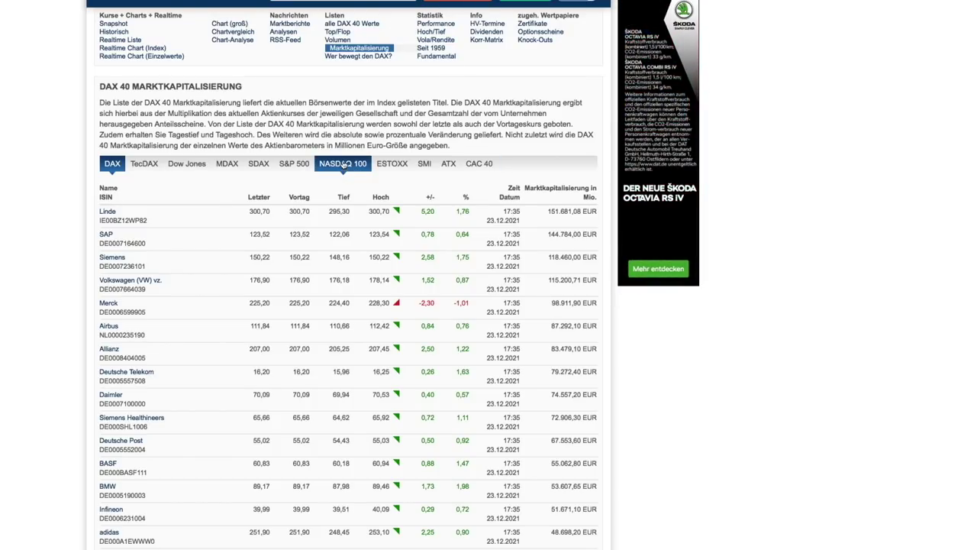
{"action": "left_click", "coordinate": [344, 165]}
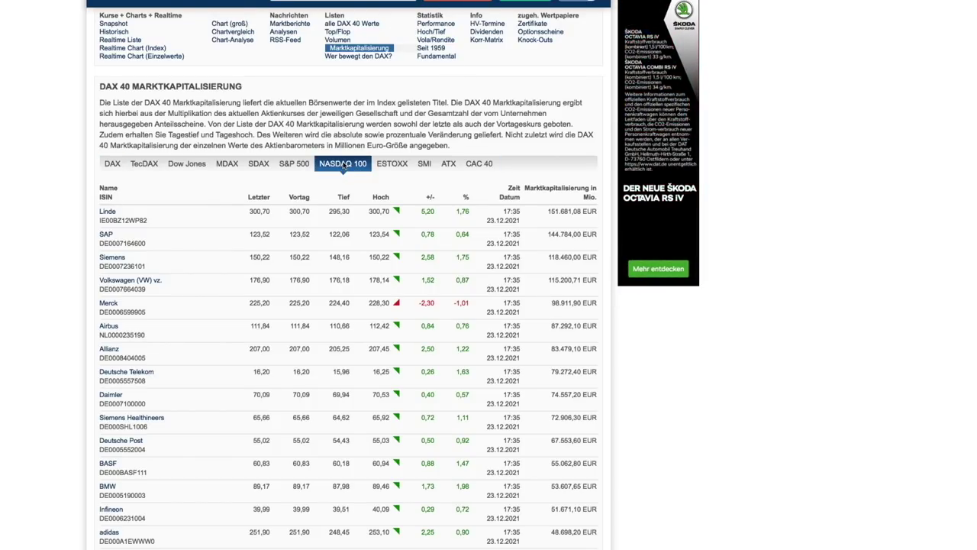
{"action": "scroll", "coordinate": [397, 333], "scroll_direction": "down", "scroll_amount": 5}
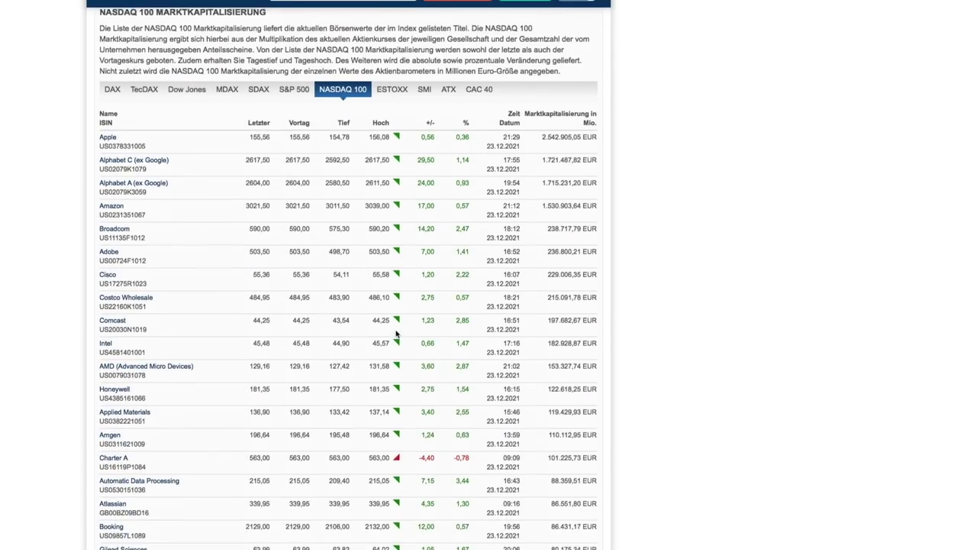
{"action": "scroll", "coordinate": [397, 334], "scroll_direction": "down", "scroll_amount": 2}
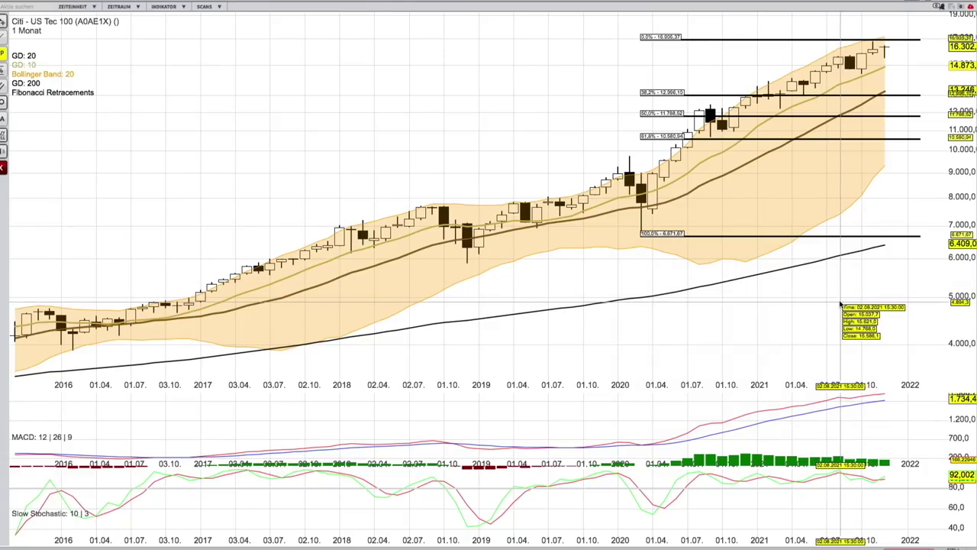
Step: Examine the latest monthly US Tec 100 candles against the moving averages and the 38.2% Fibonacci retracement
{"action": "left_click_drag", "start_coordinate": [842, 309], "coordinate": [726, 309]}
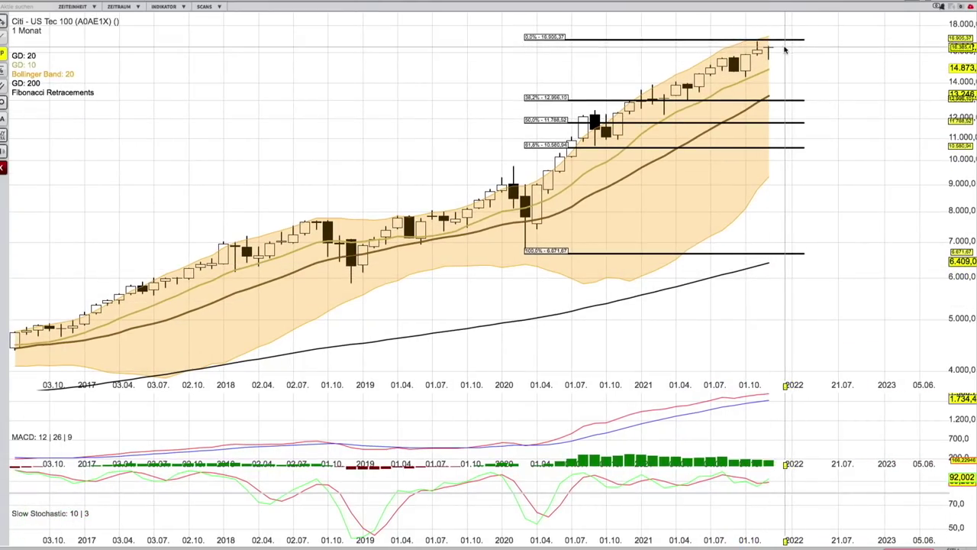
{"action": "mouse_move", "coordinate": [768, 269]}
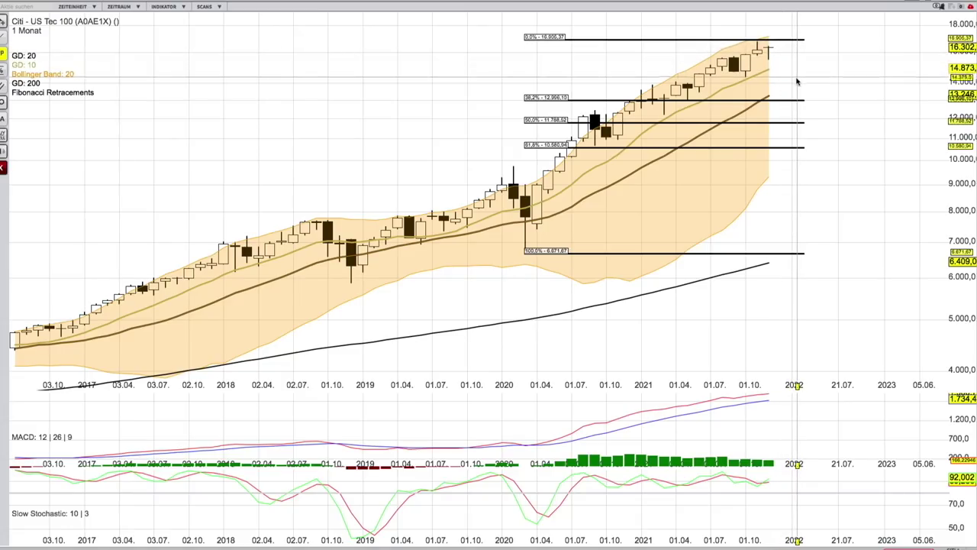
{"action": "mouse_move", "coordinate": [769, 99]}
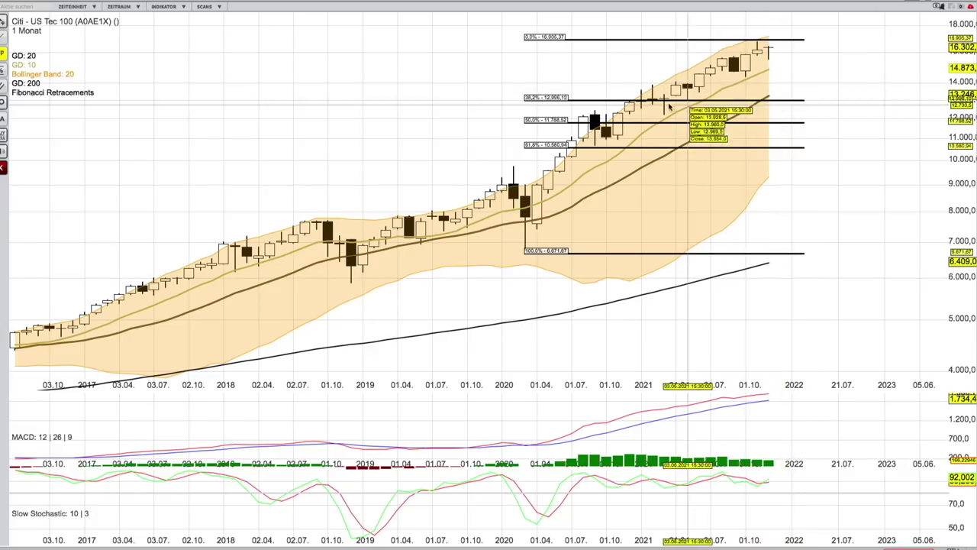
{"action": "mouse_move", "coordinate": [544, 107]}
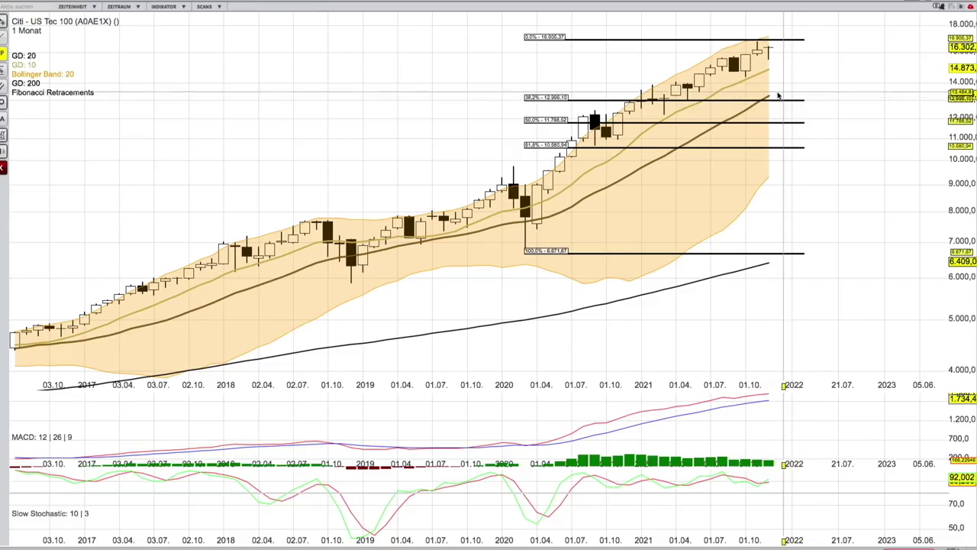
{"action": "mouse_move", "coordinate": [769, 82]}
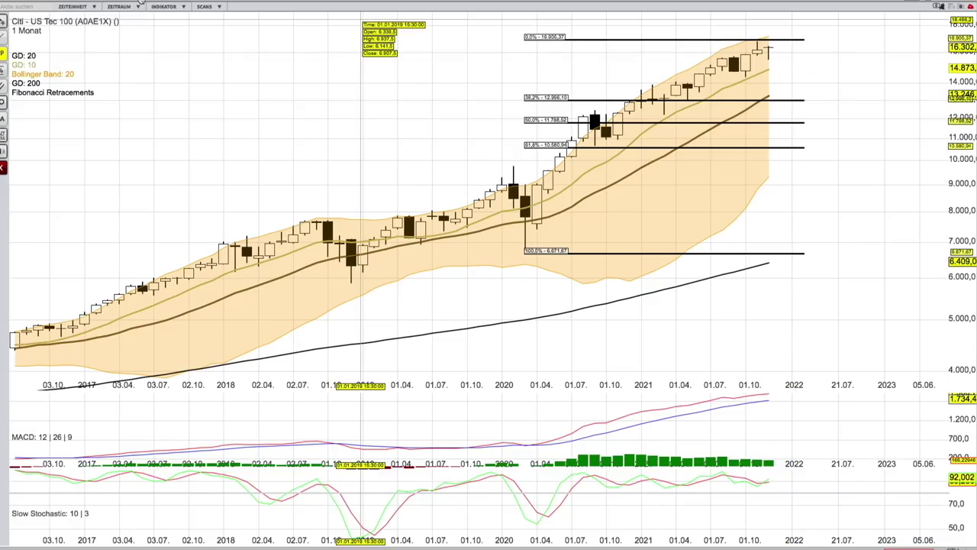
Step: Set the US Tec 100 chart's time unit to 1 Woche and show its history back to mid-2020
{"action": "left_click", "coordinate": [83, 6]}
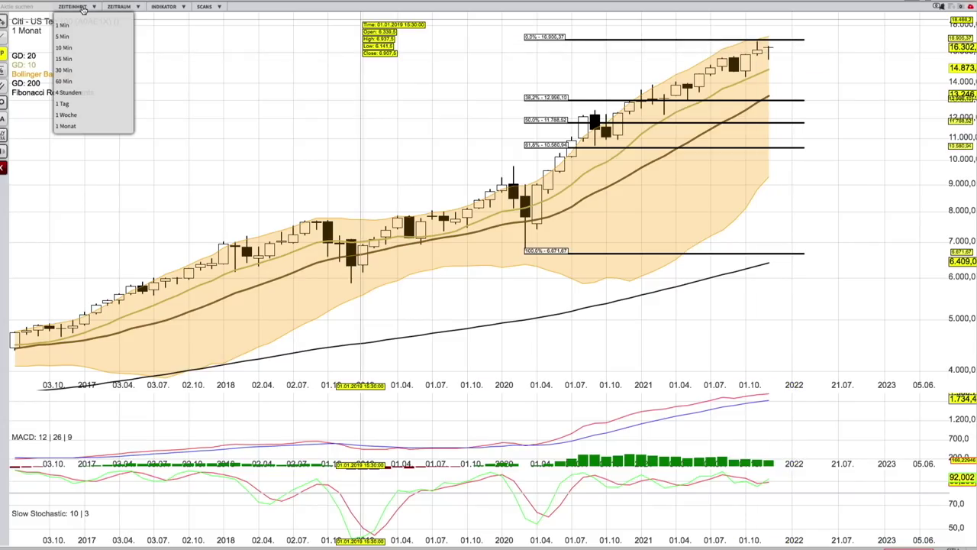
{"action": "left_click", "coordinate": [69, 114]}
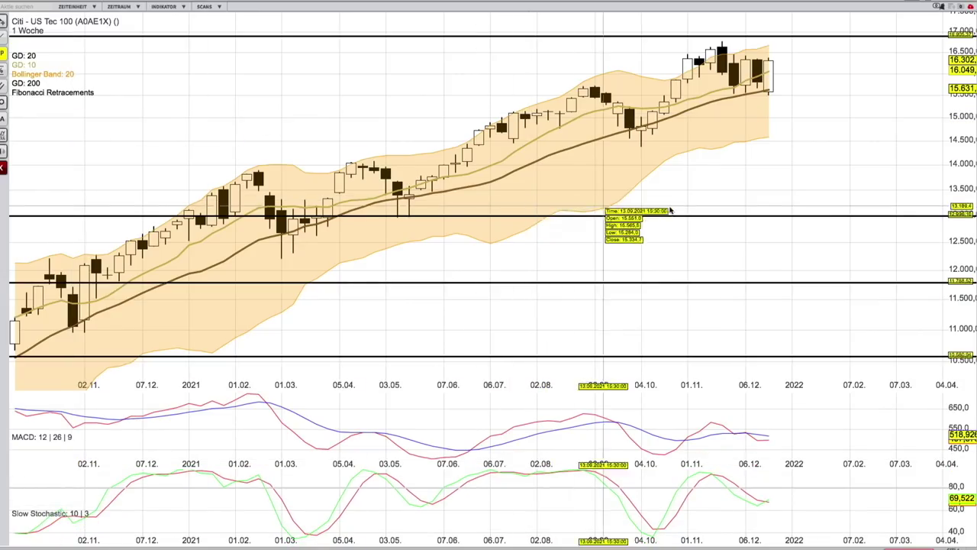
{"action": "scroll", "coordinate": [802, 196], "scroll_direction": "down", "scroll_amount": 2}
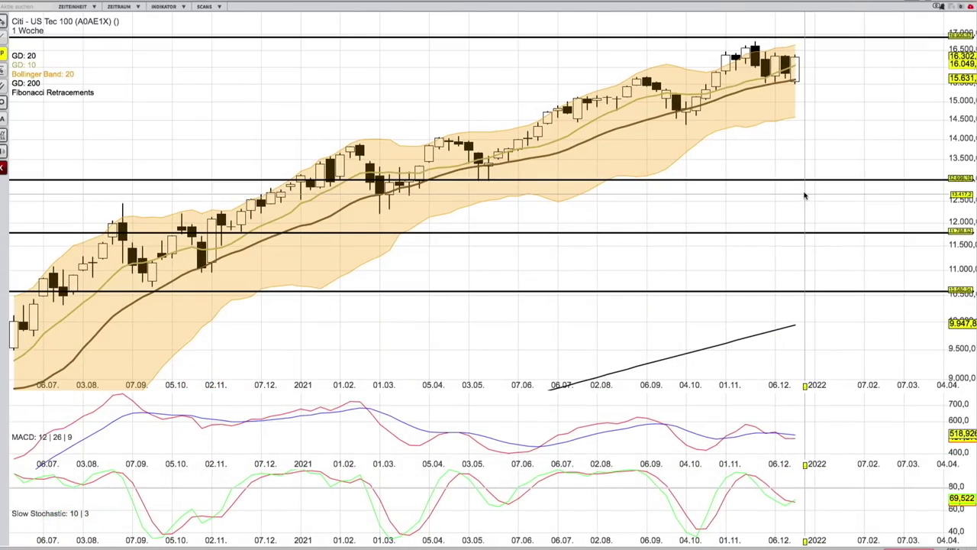